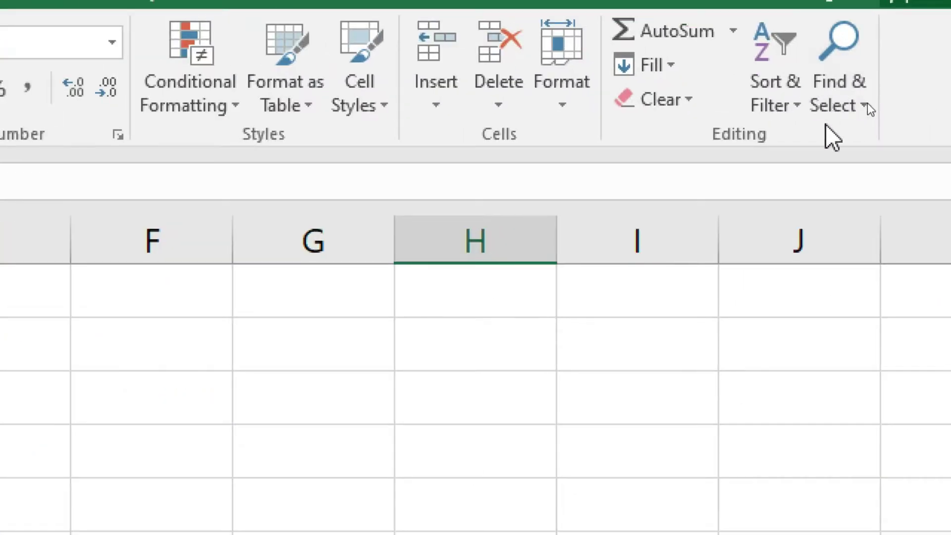
left_click(862, 106)
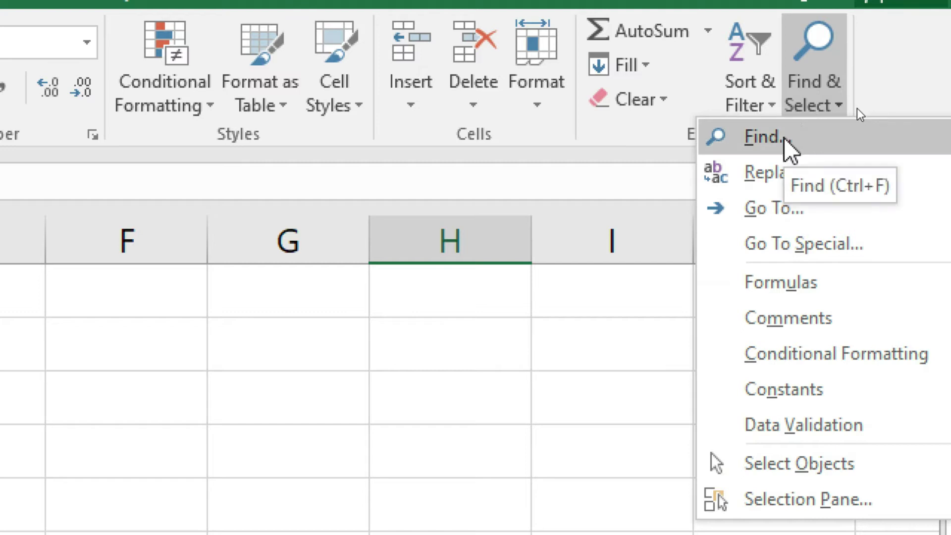
left_click(783, 172)
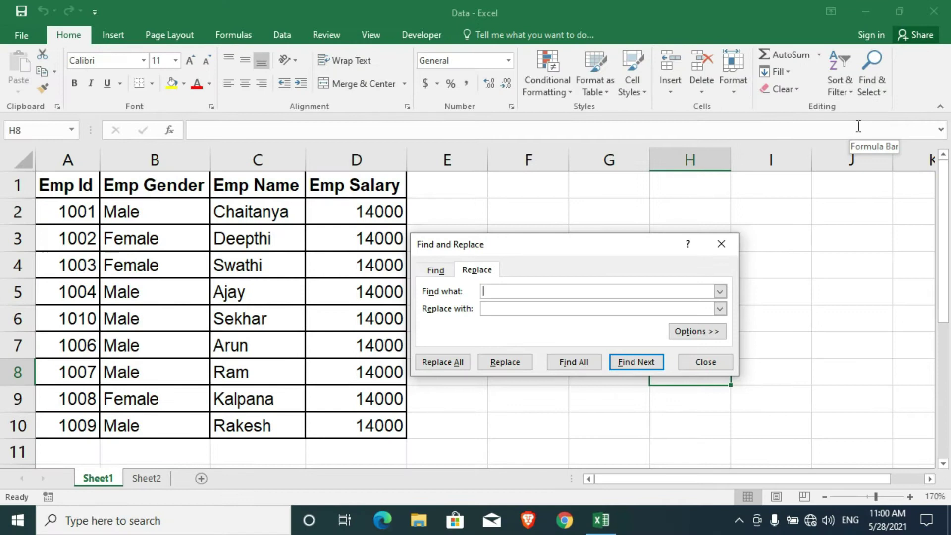
left_click_drag(549, 247, 581, 233)
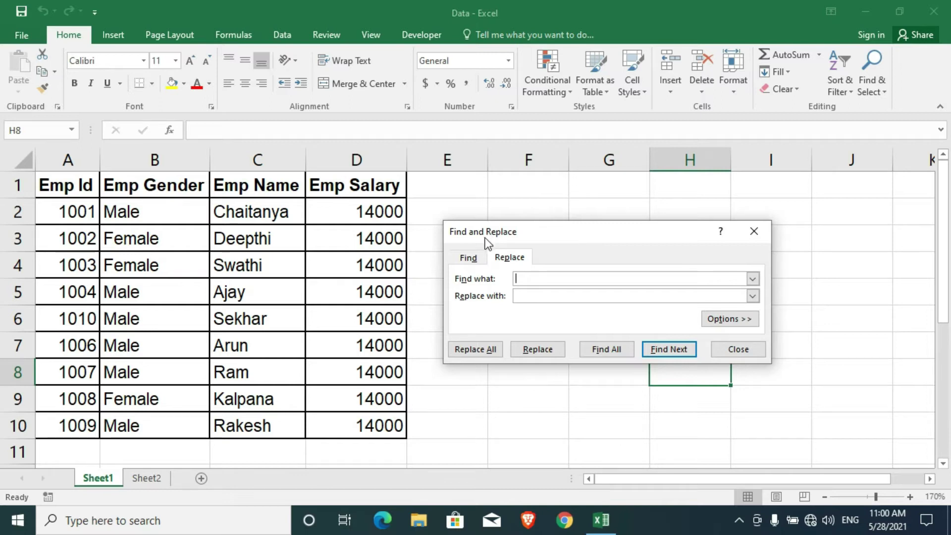
left_click(734, 349)
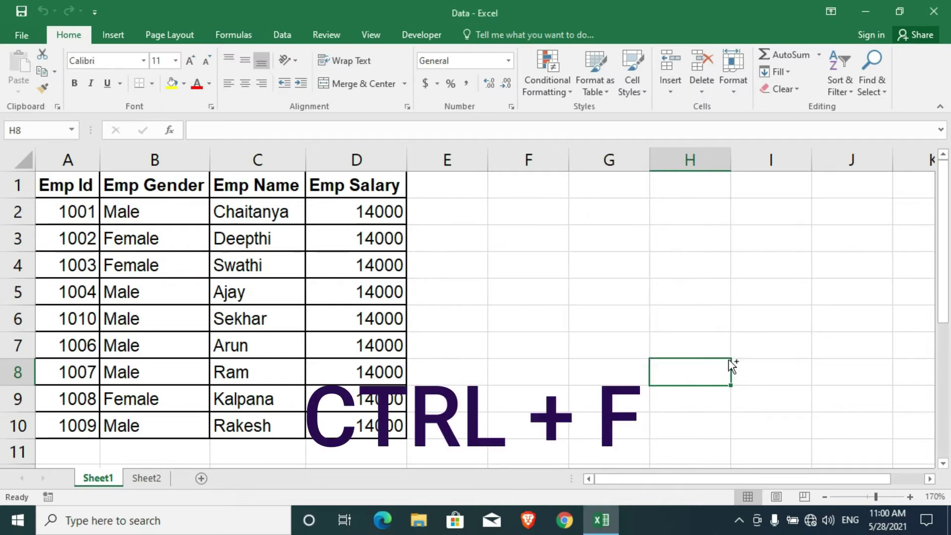
key("ctrl+f")
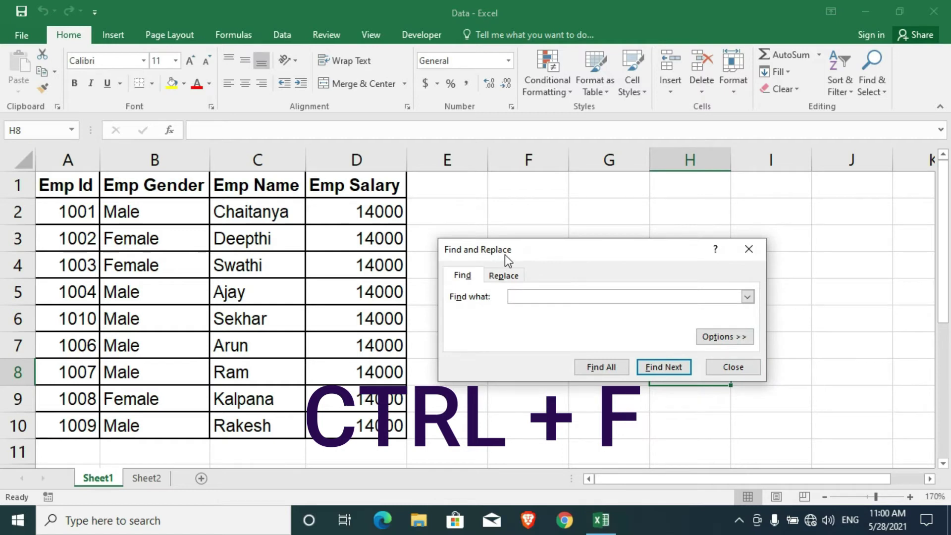
left_click(751, 370)
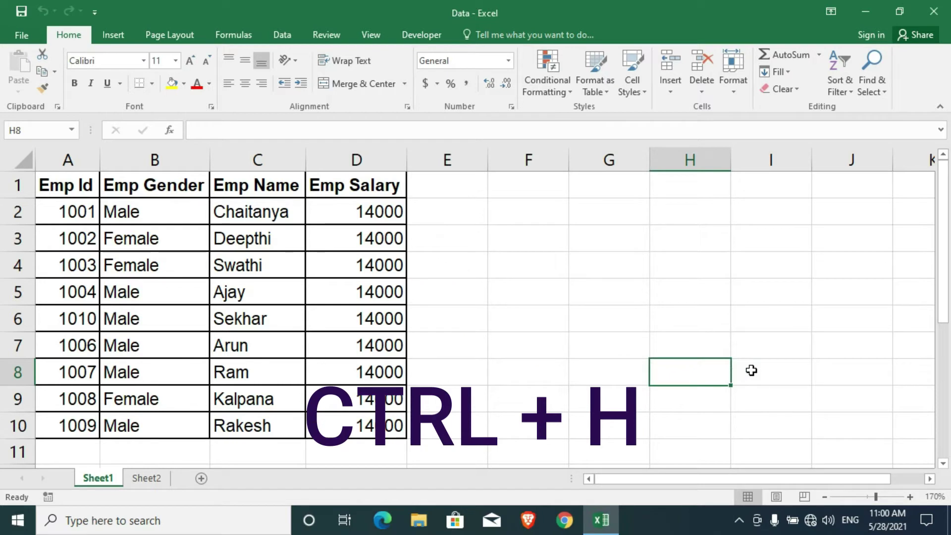
Replace the value 1010 with 1005 on Sheet1 using Find and Replace, check the same data on Sheet2, and return to Sheet1
key("ctrl+h")
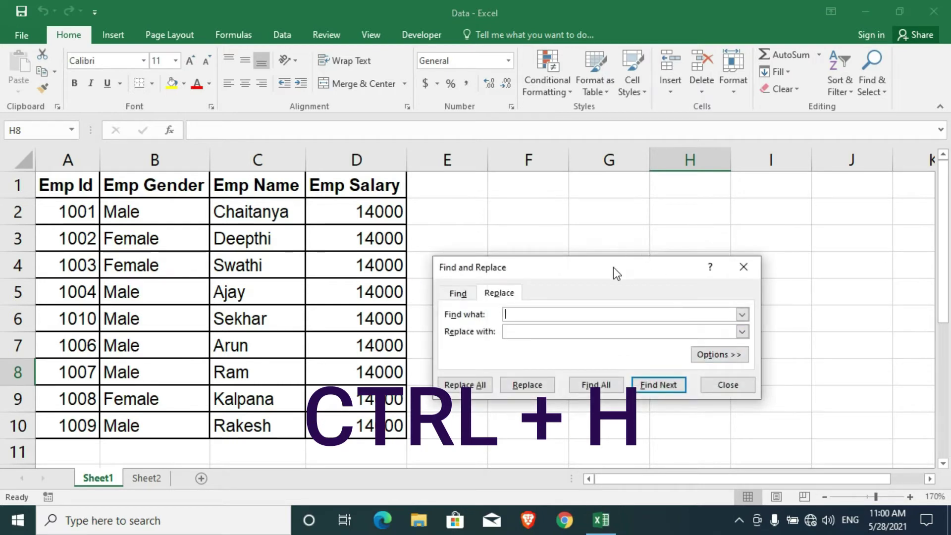
left_click_drag(612, 268, 614, 224)
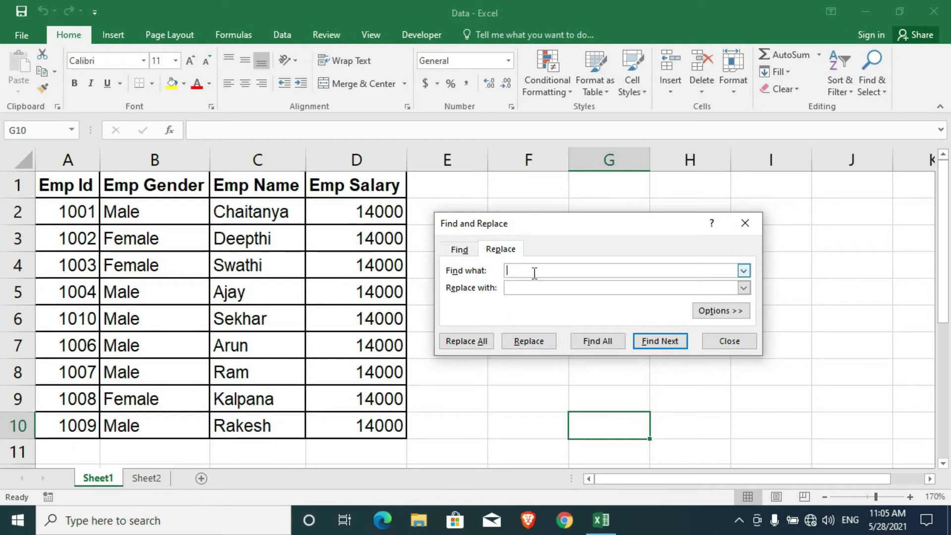
type("1010")
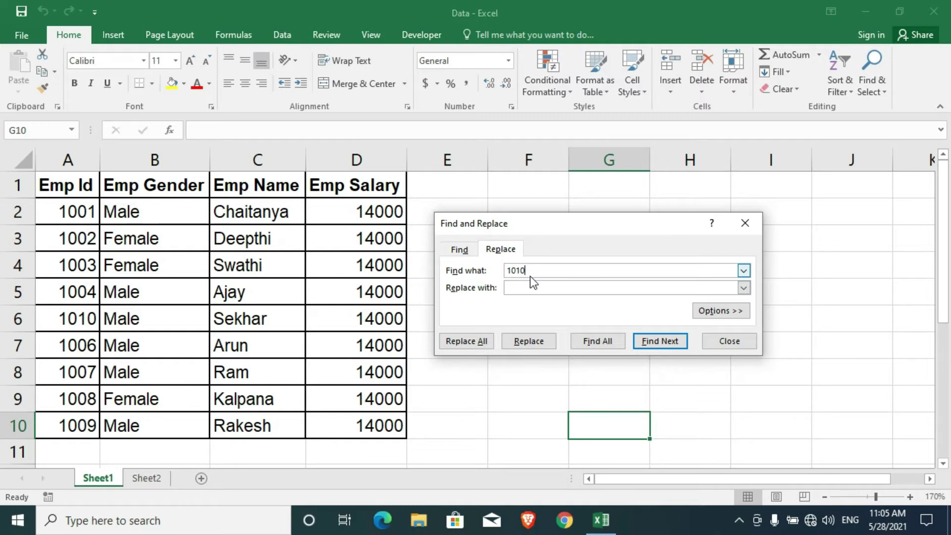
left_click(668, 341)
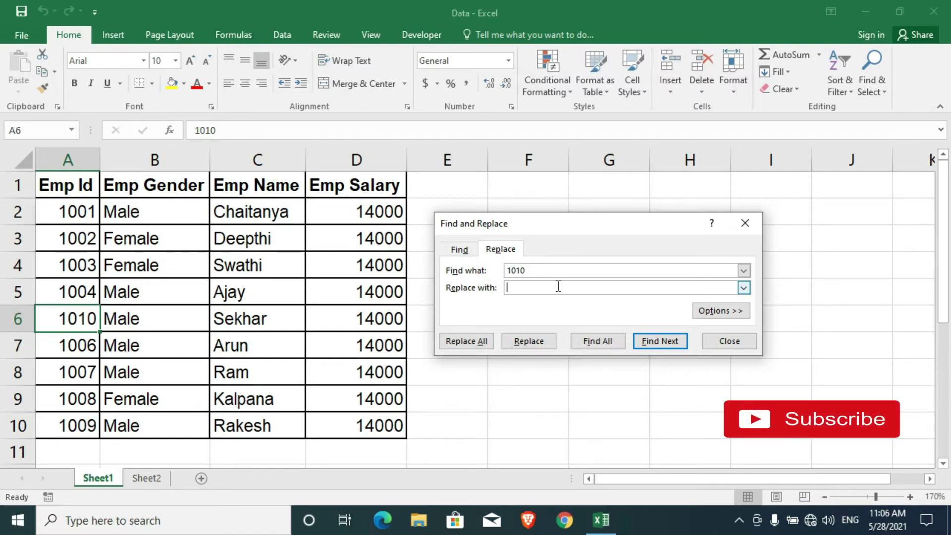
type("1005")
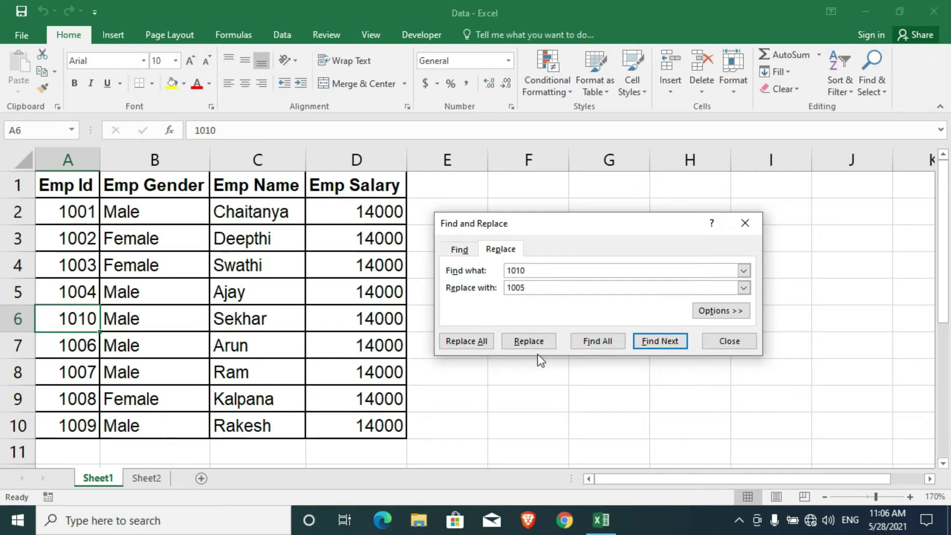
left_click(542, 344)
left_click(543, 344)
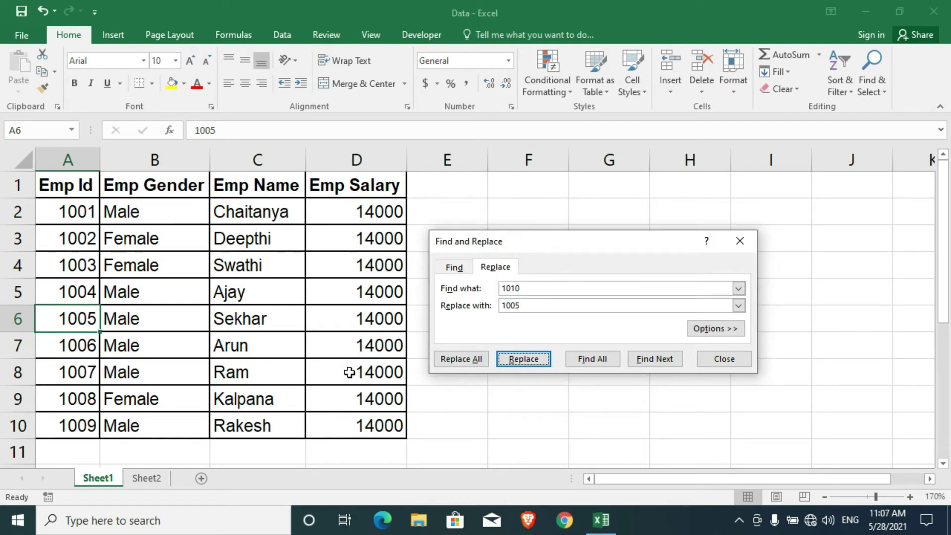
left_click(146, 478)
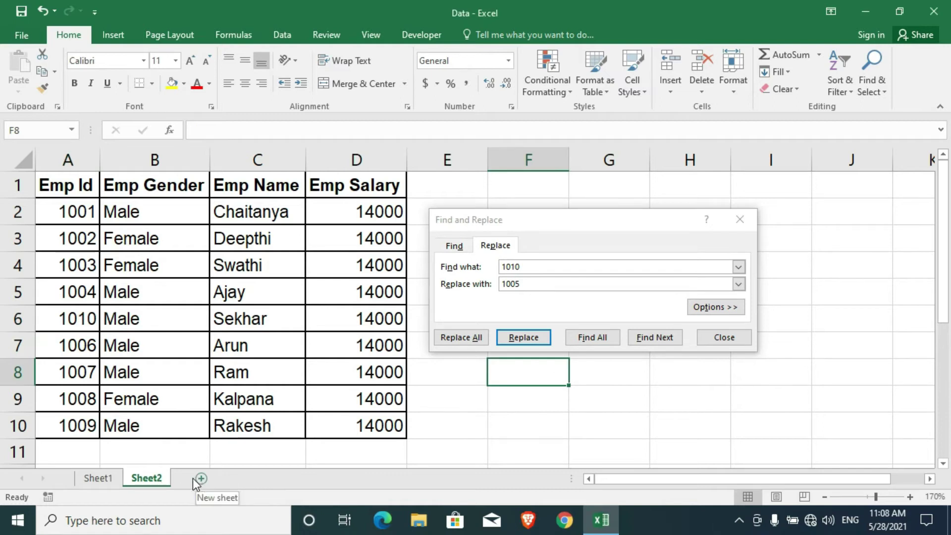
left_click(99, 479)
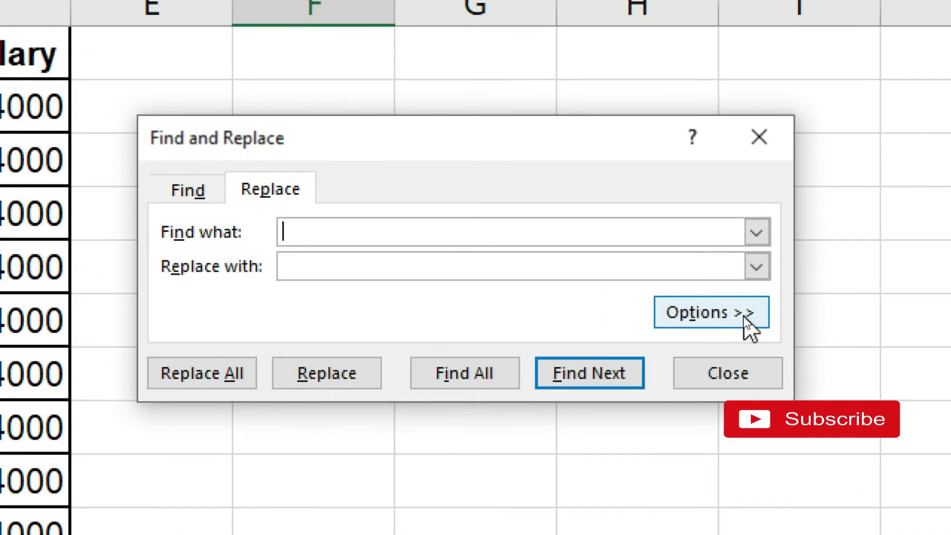
Expand the replace options, set the search scope to Workbook, and find all cells containing 1010
left_click(744, 319)
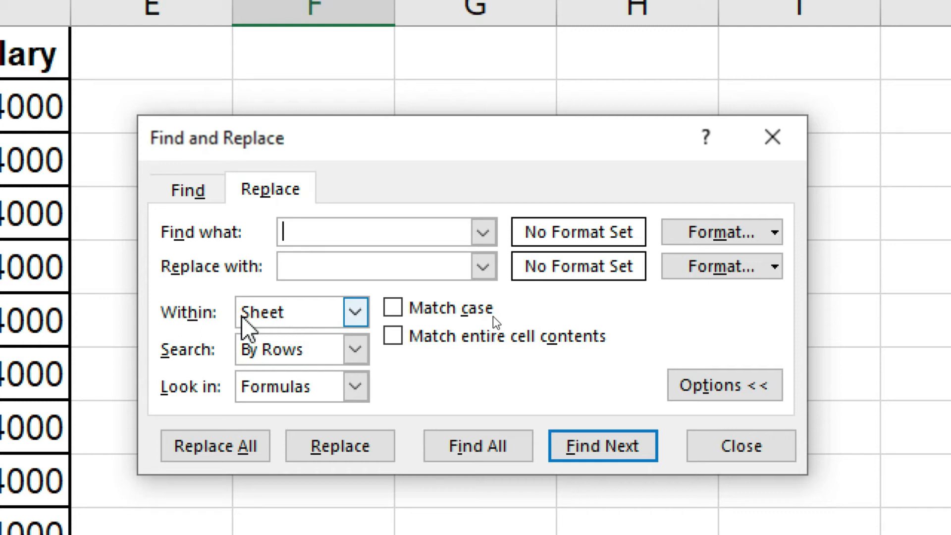
left_click(363, 317)
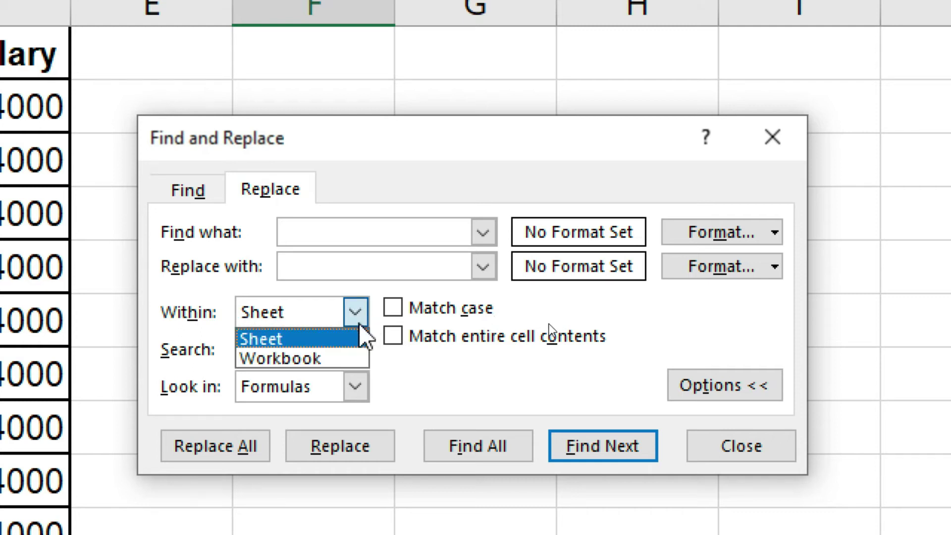
left_click(341, 358)
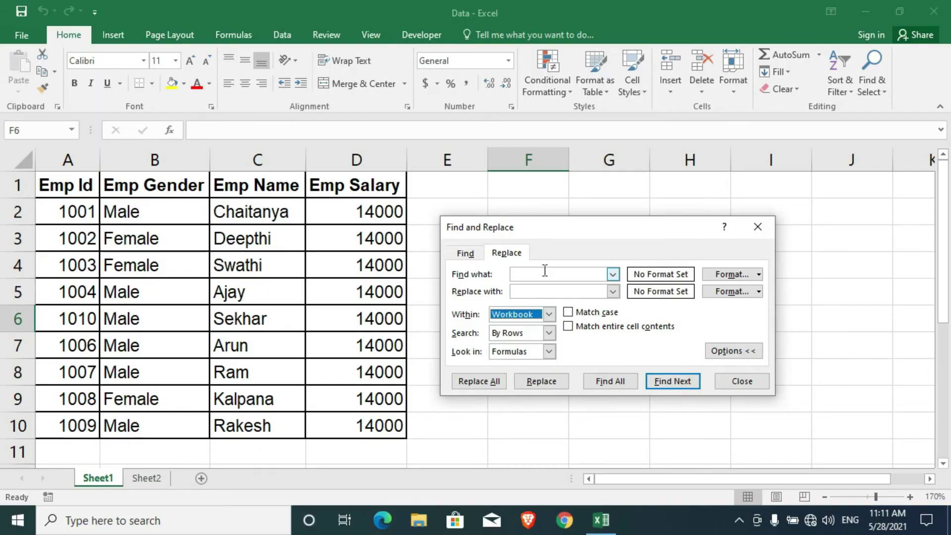
left_click(525, 219)
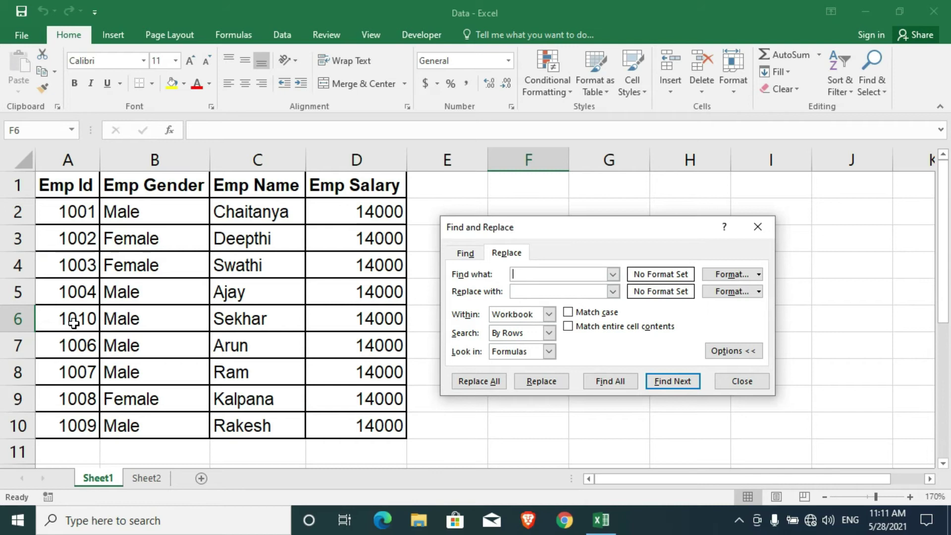
type("1")
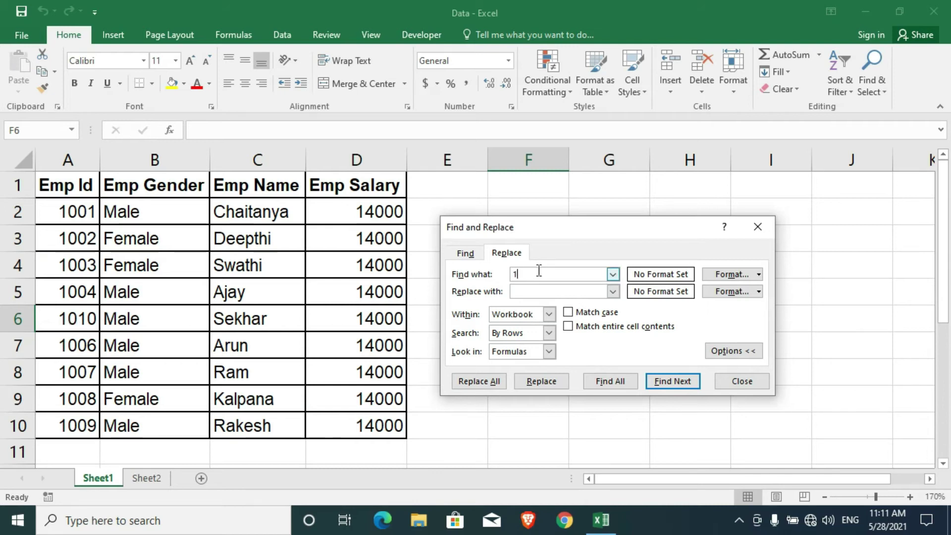
type("010")
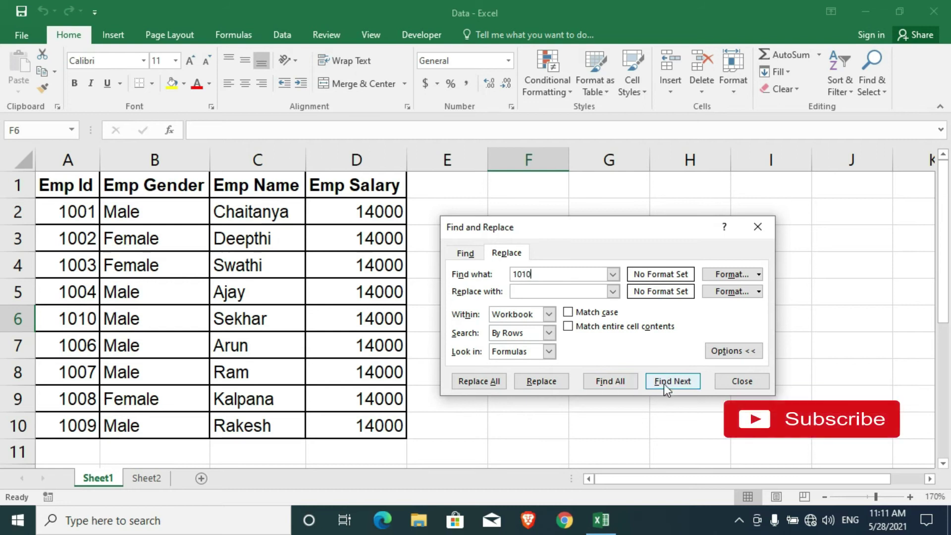
left_click(624, 386)
left_click_drag(614, 232, 611, 194)
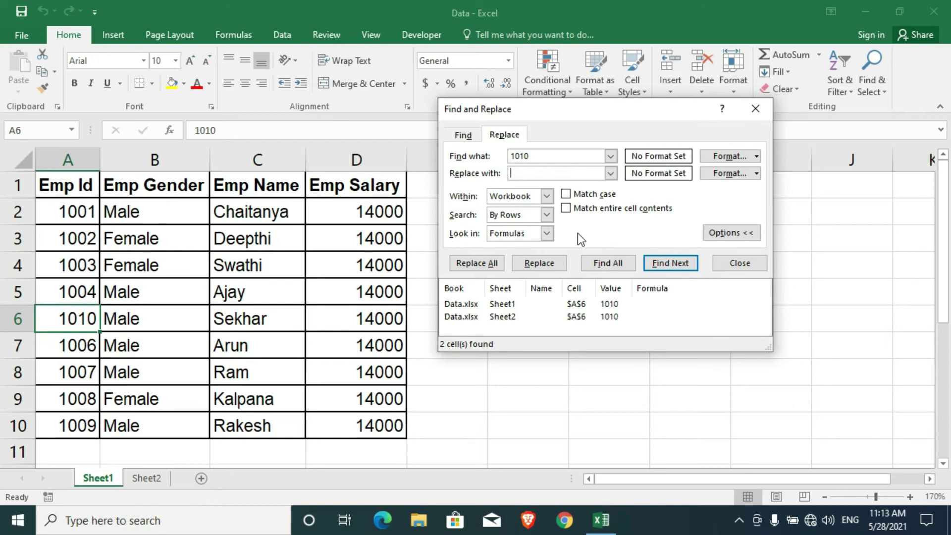
Replace all occurrences of 1010 in the workbook with 1005 and check the result on Sheet2
type("1005")
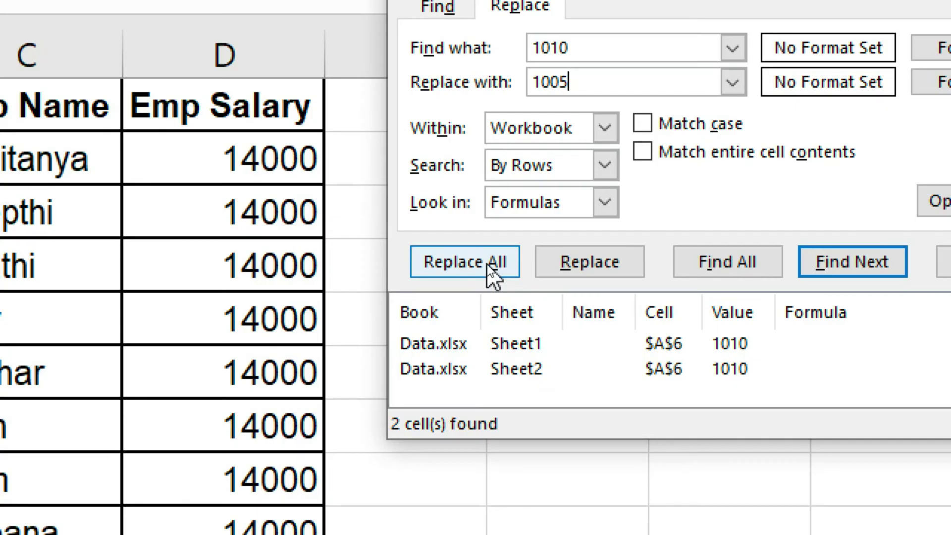
left_click(487, 264)
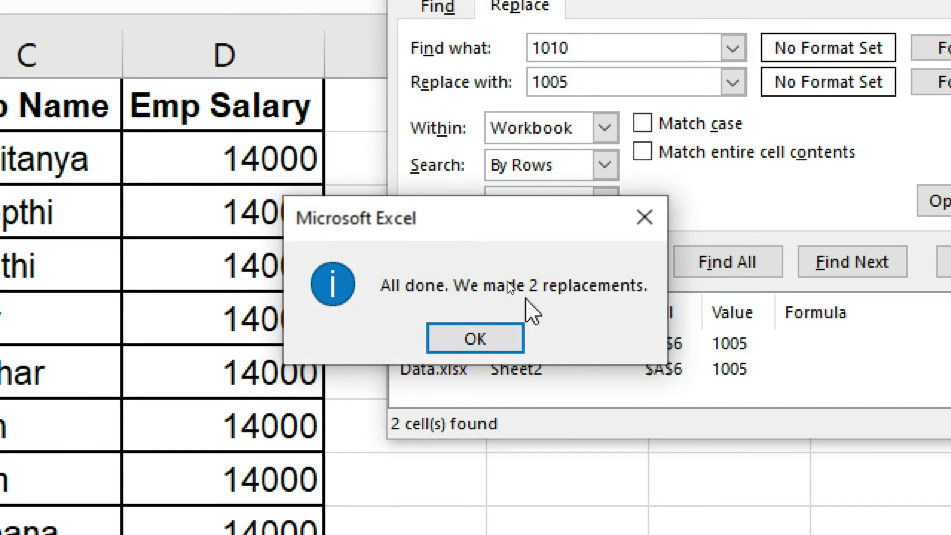
left_click(495, 334)
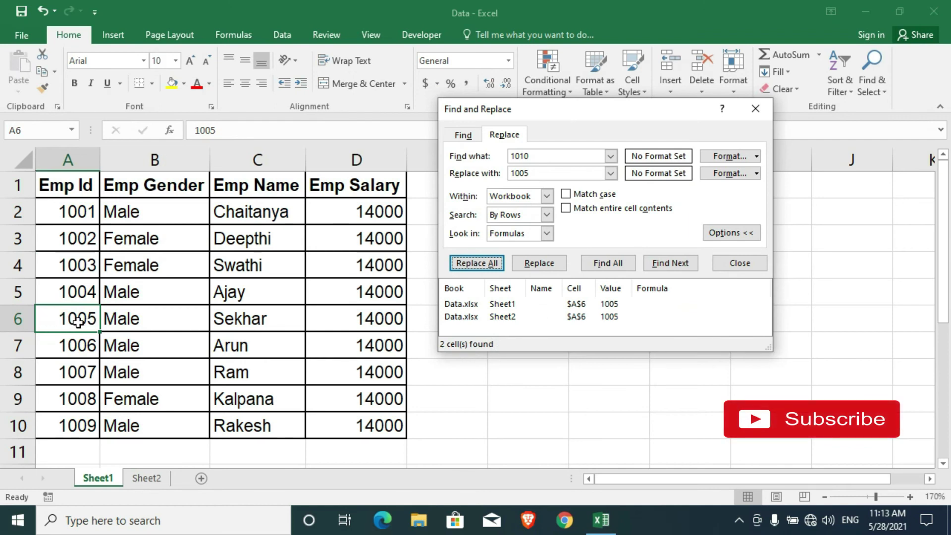
left_click(133, 479)
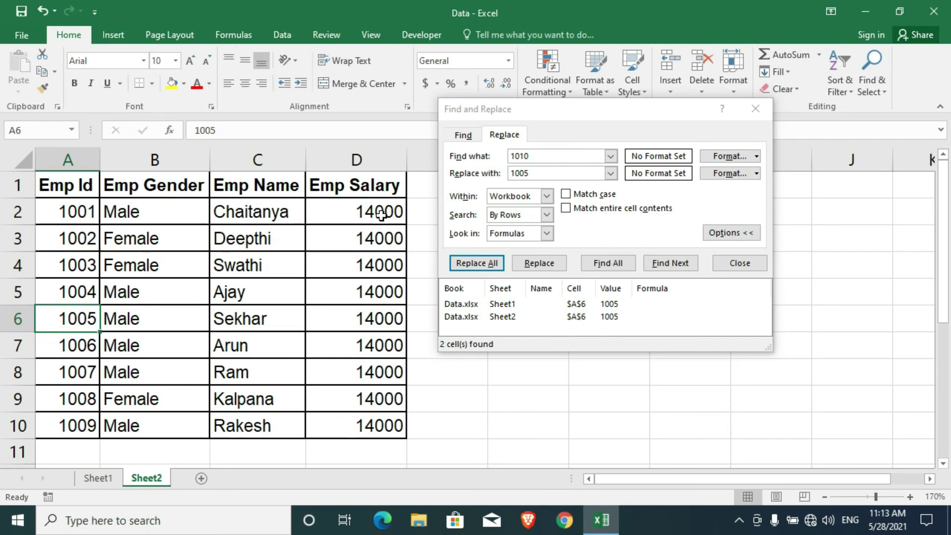
Replace every Emp Salary value of 14000 across the workbook with 15000
double_click(558, 156)
type("14000")
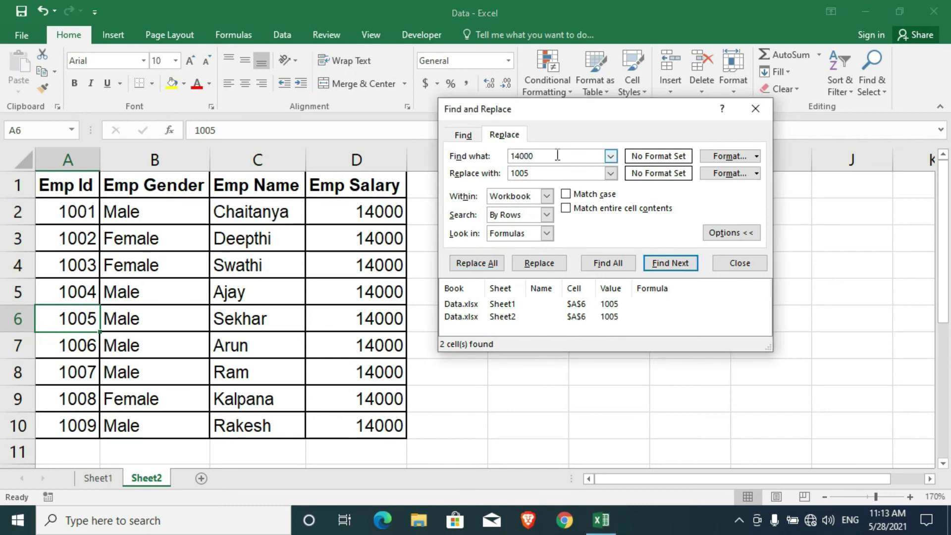
key("BackSpace")
key("BackSpace")
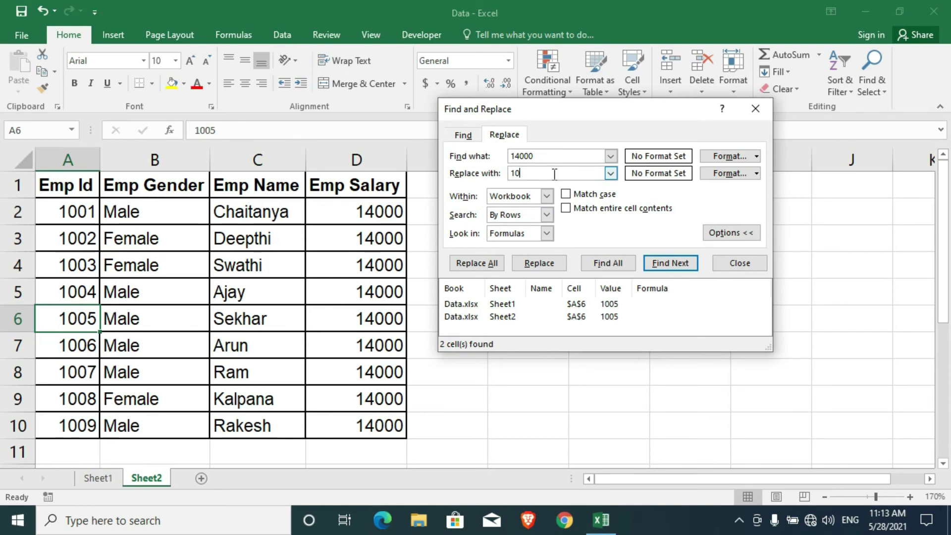
type("5000")
left_click(485, 264)
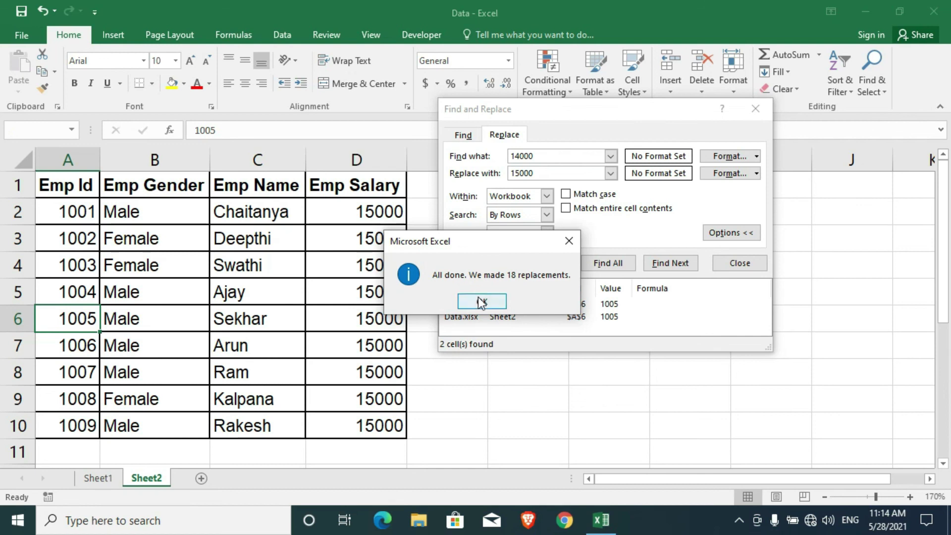
left_click(479, 301)
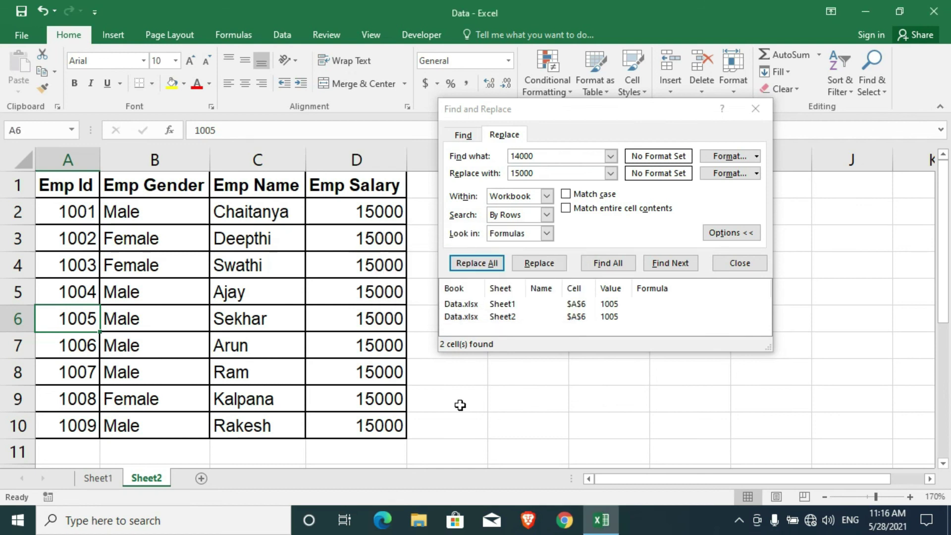